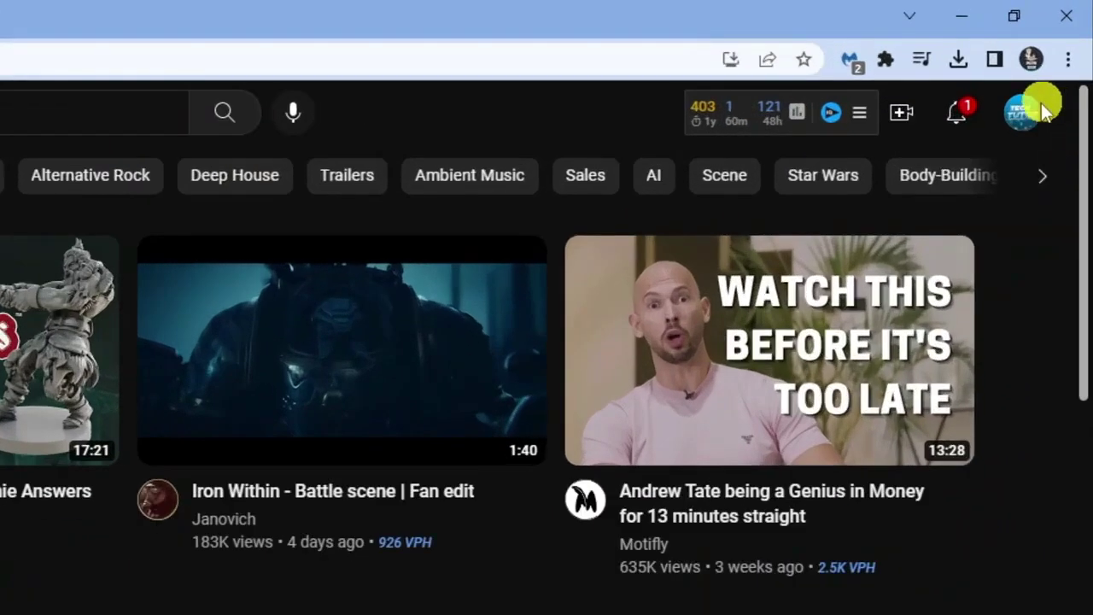
Go through YouTube Studio Settings > Permissions to the Digital Tutor Brand Account's permission management page
click(1036, 113)
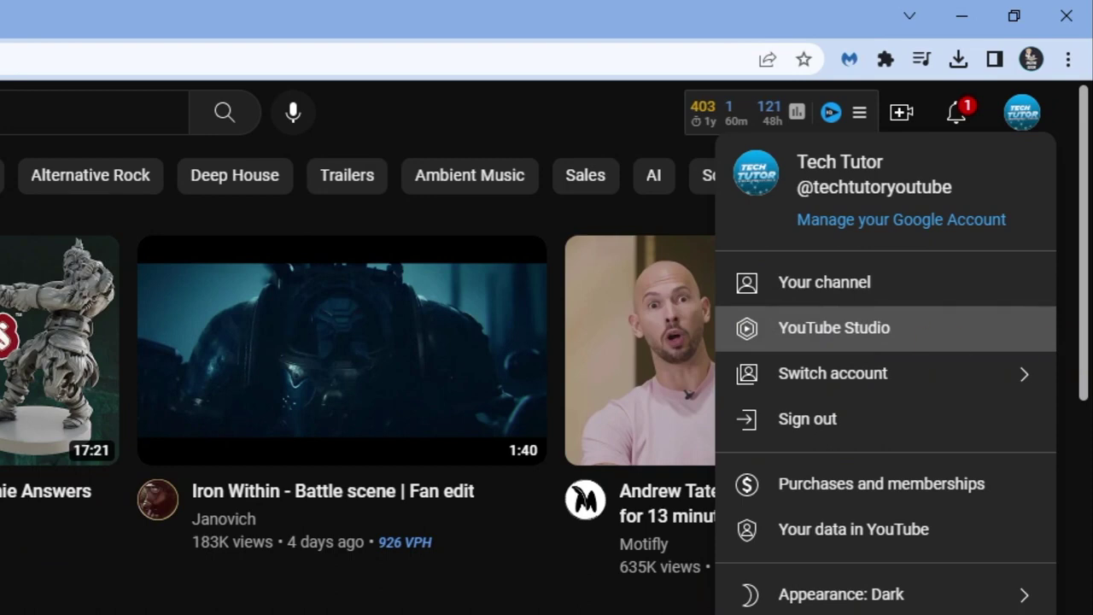
click(833, 327)
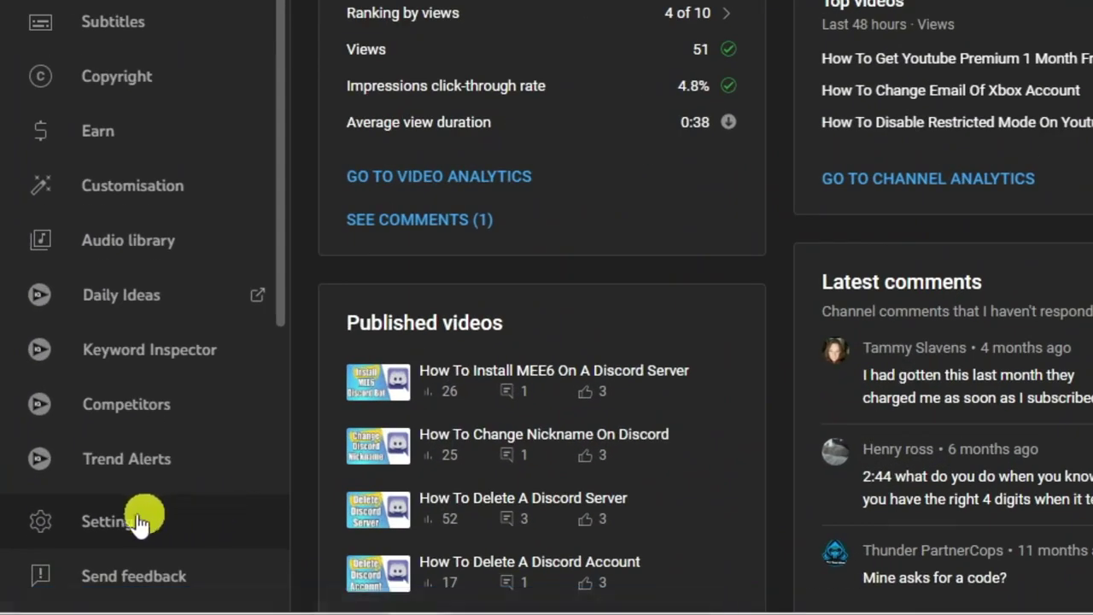
click(167, 523)
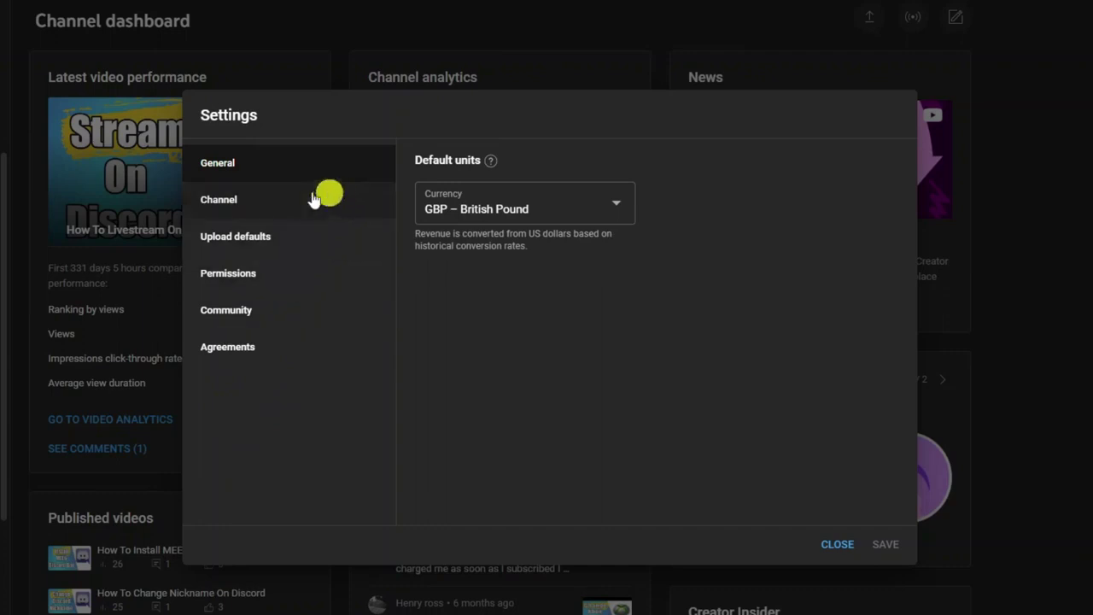
click(262, 274)
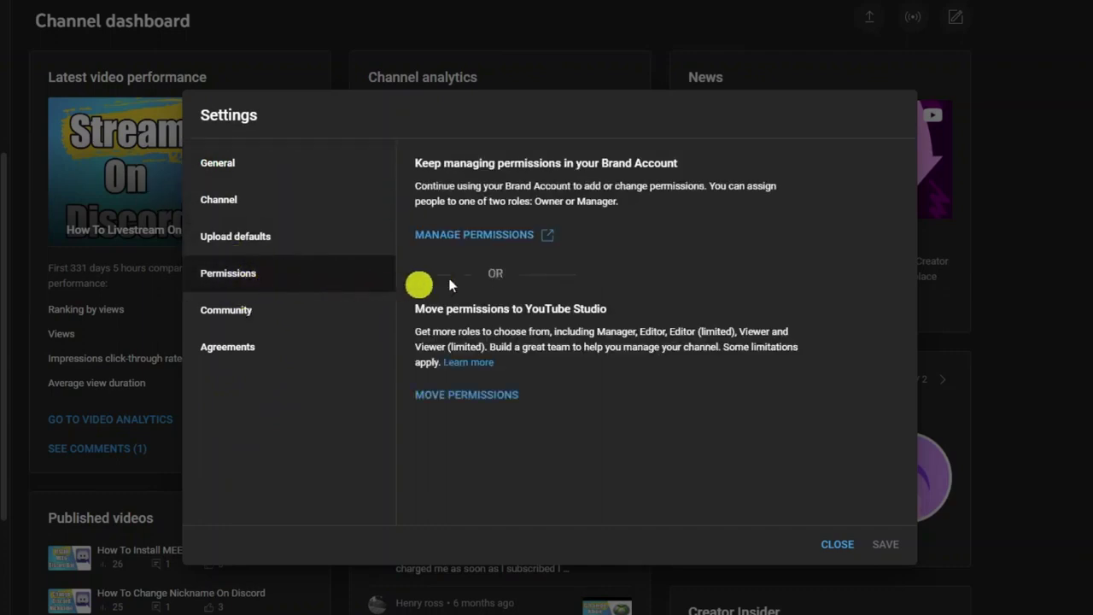
click(497, 241)
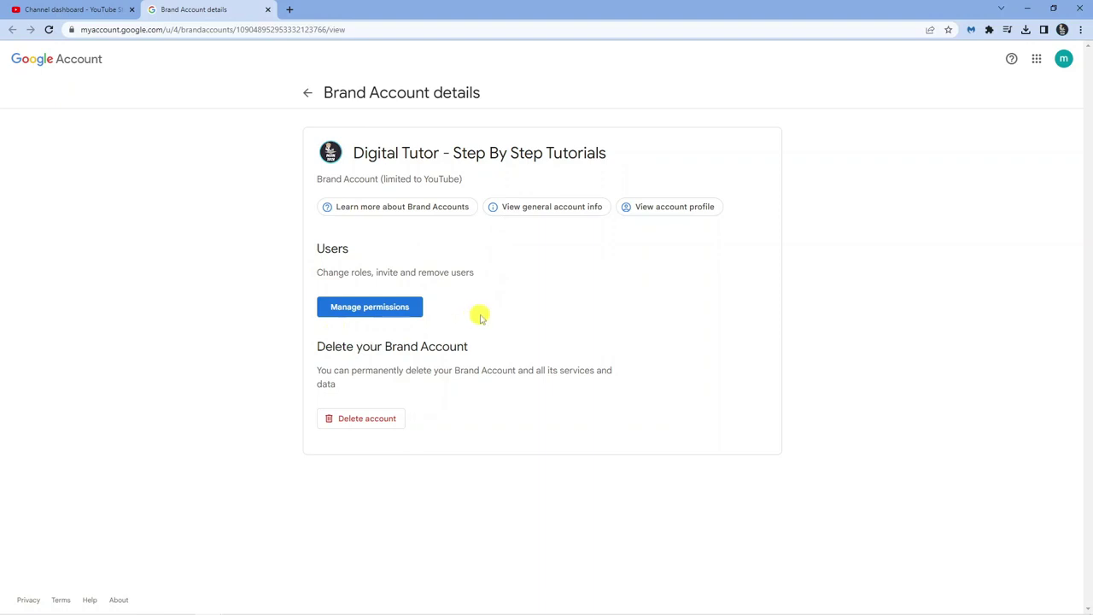
Start managing permissions and re-enter the account password to verify your identity
click(342, 312)
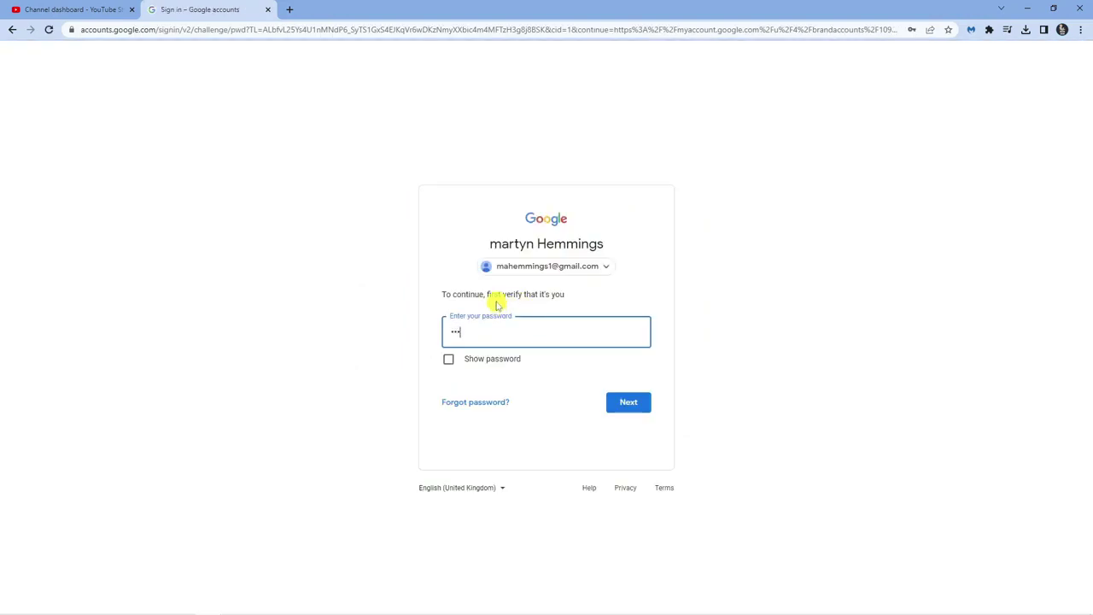
key(BackSpace)
key(BackSpace)
key(BackSpace)
text(••)
key(Return)
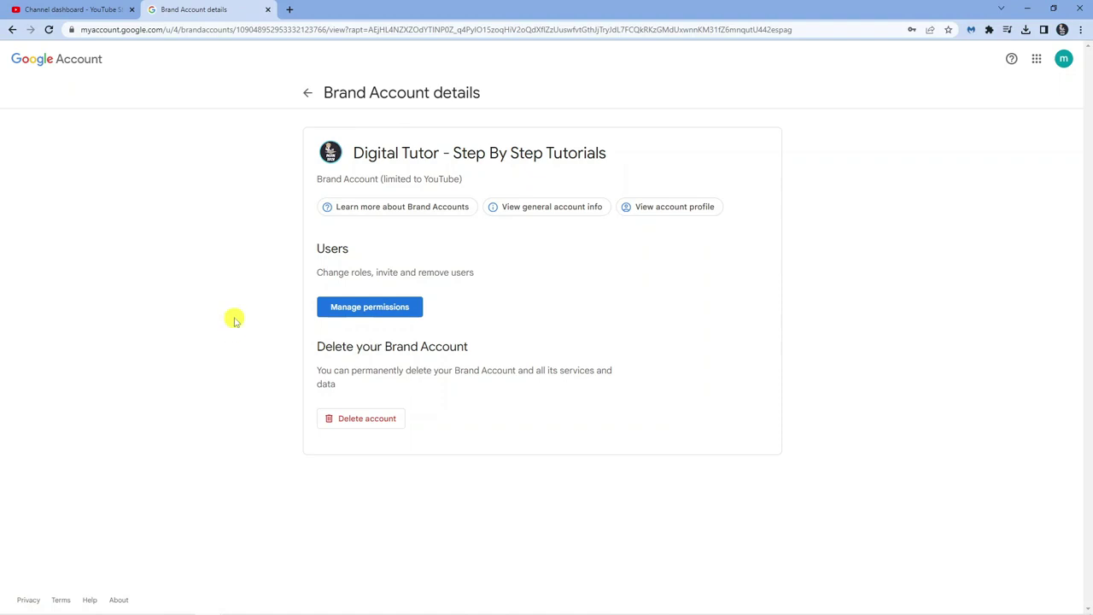
From the access list, invite the suggested second email address with the Owner role
click(349, 312)
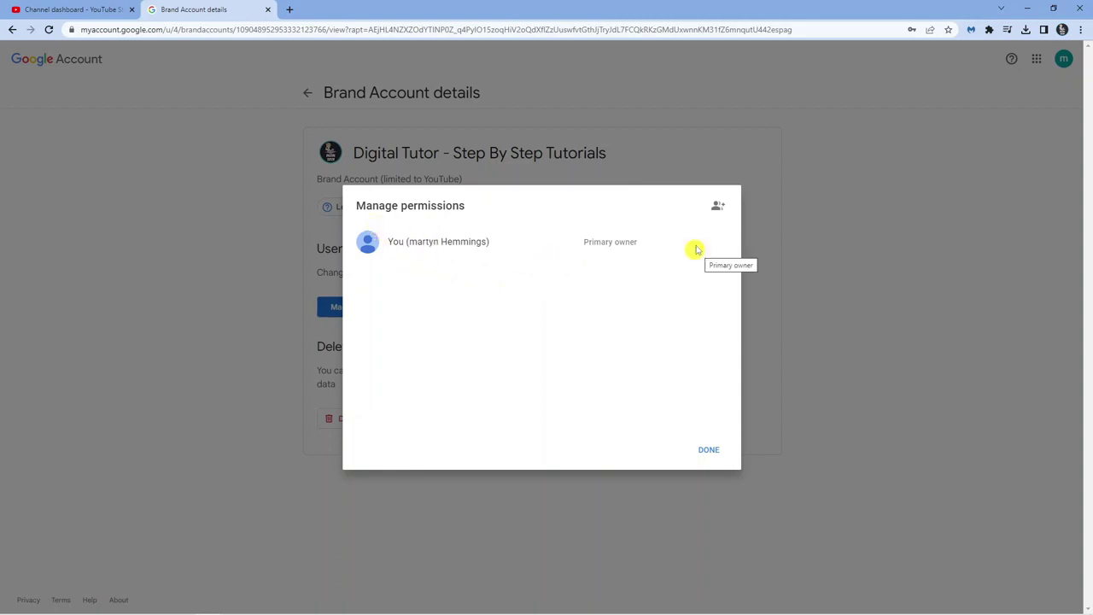
drag(653, 246, 520, 251)
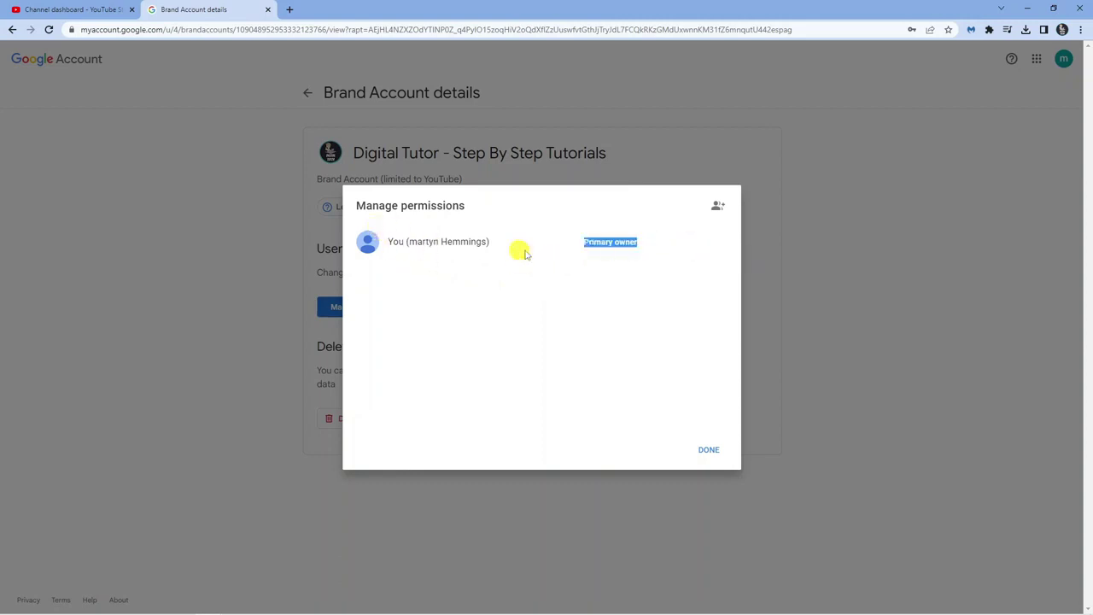
click(567, 287)
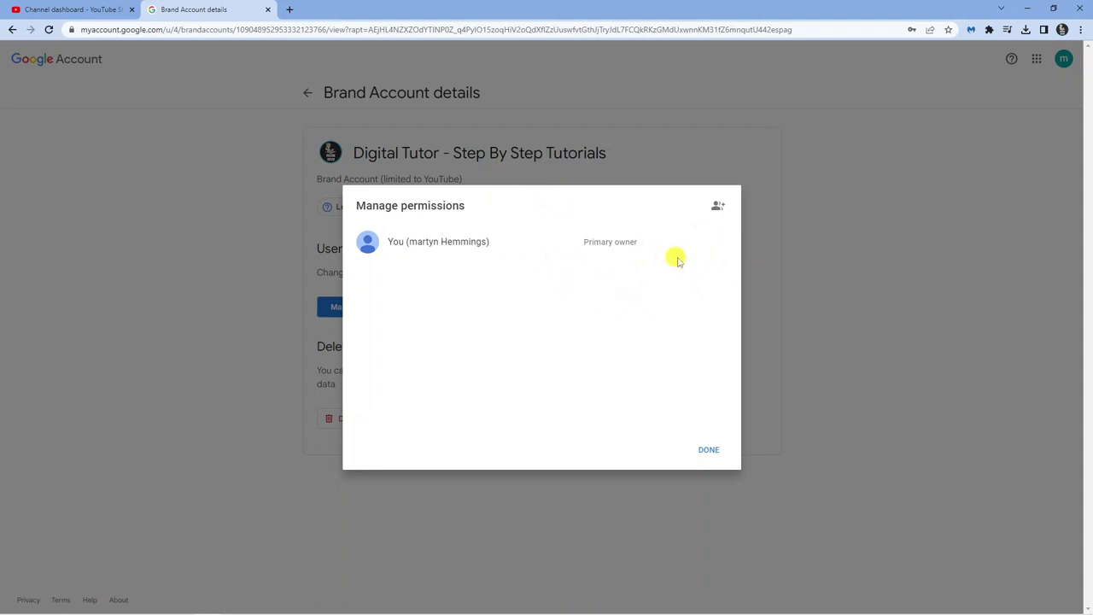
click(716, 210)
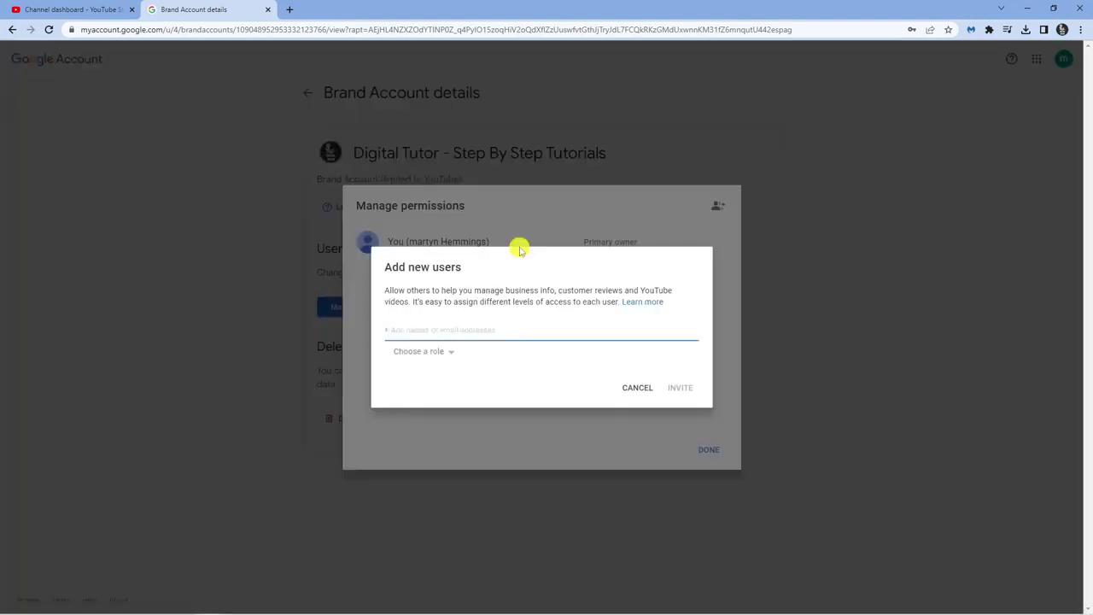
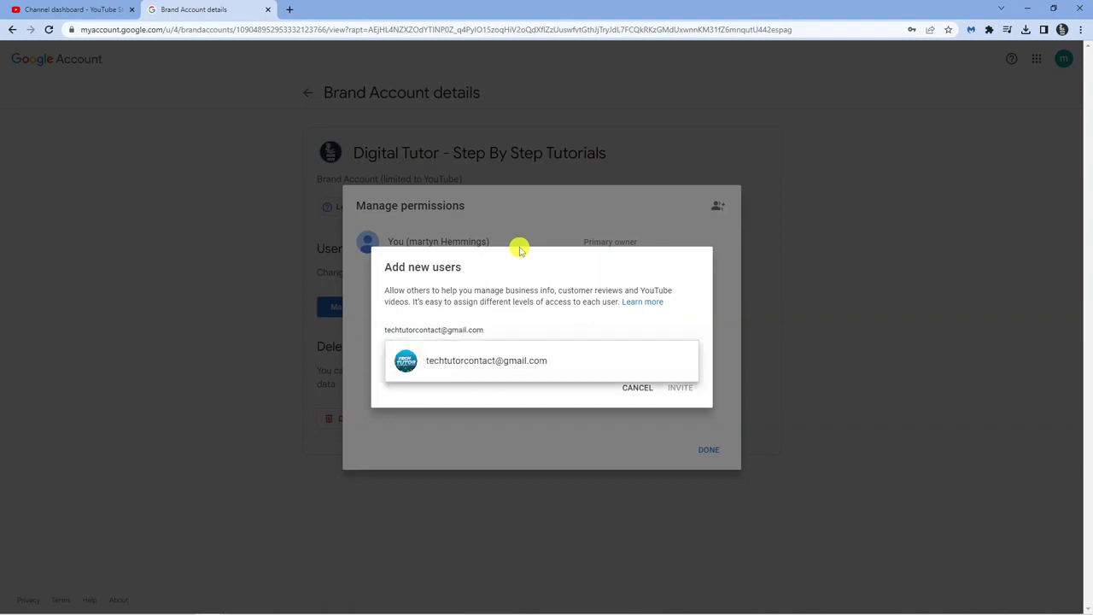
click(594, 366)
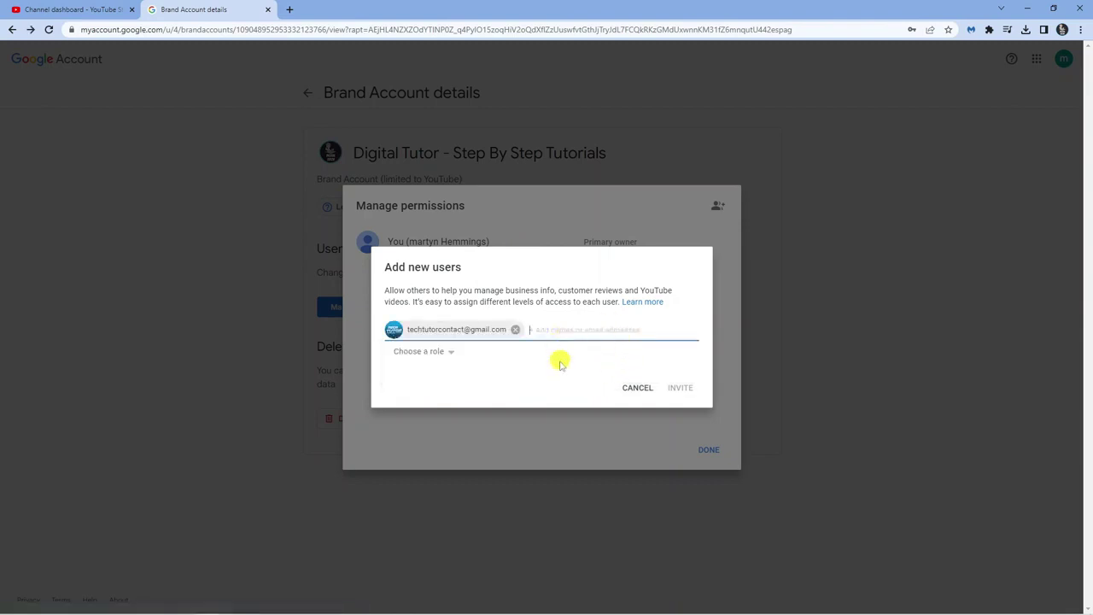
click(445, 356)
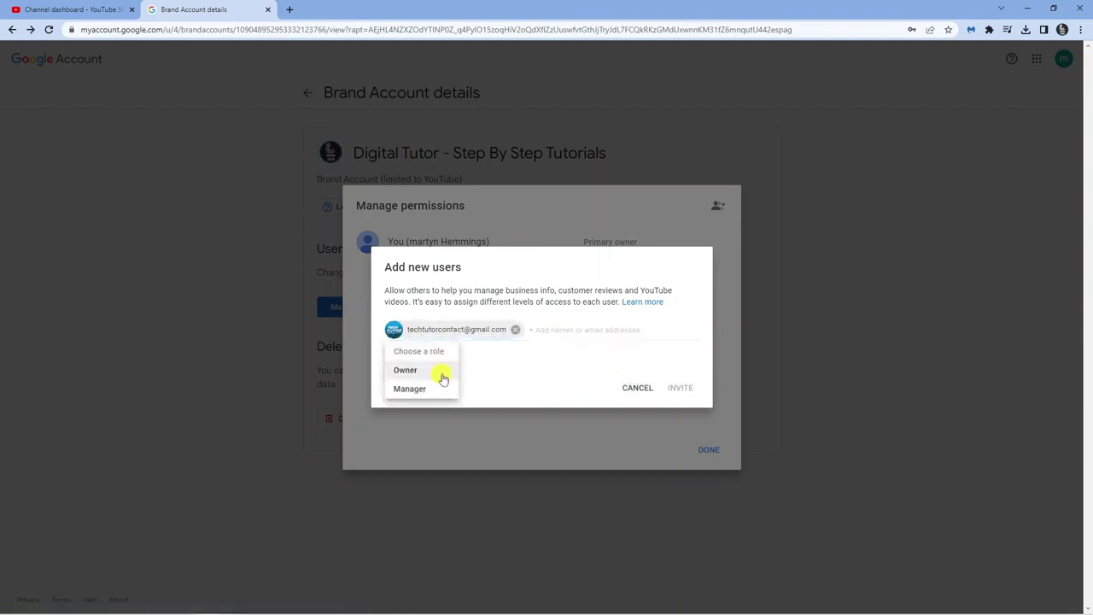
click(436, 371)
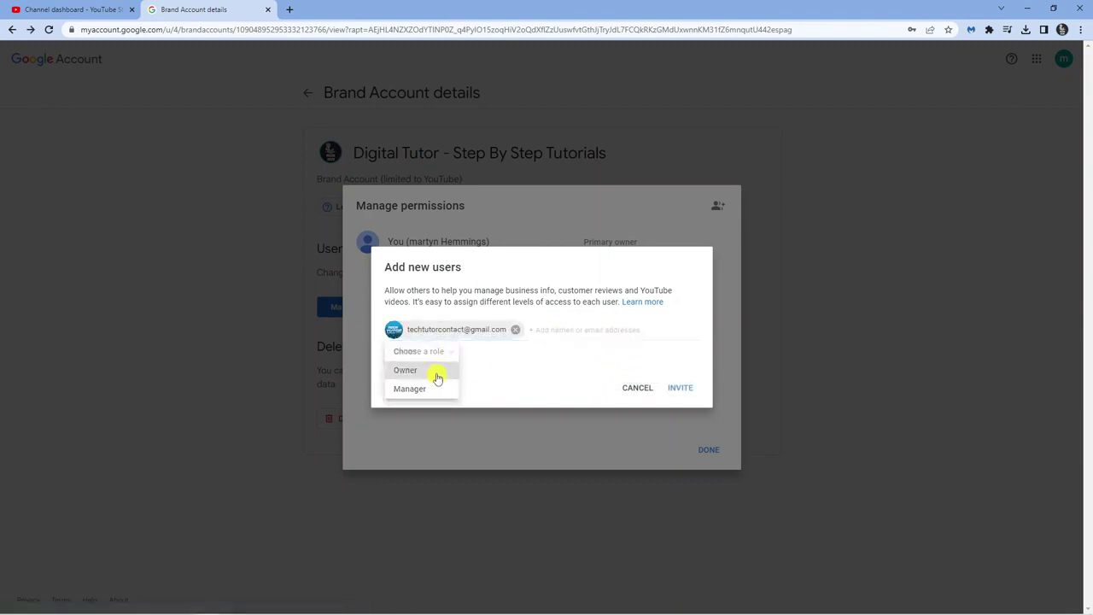
click(676, 388)
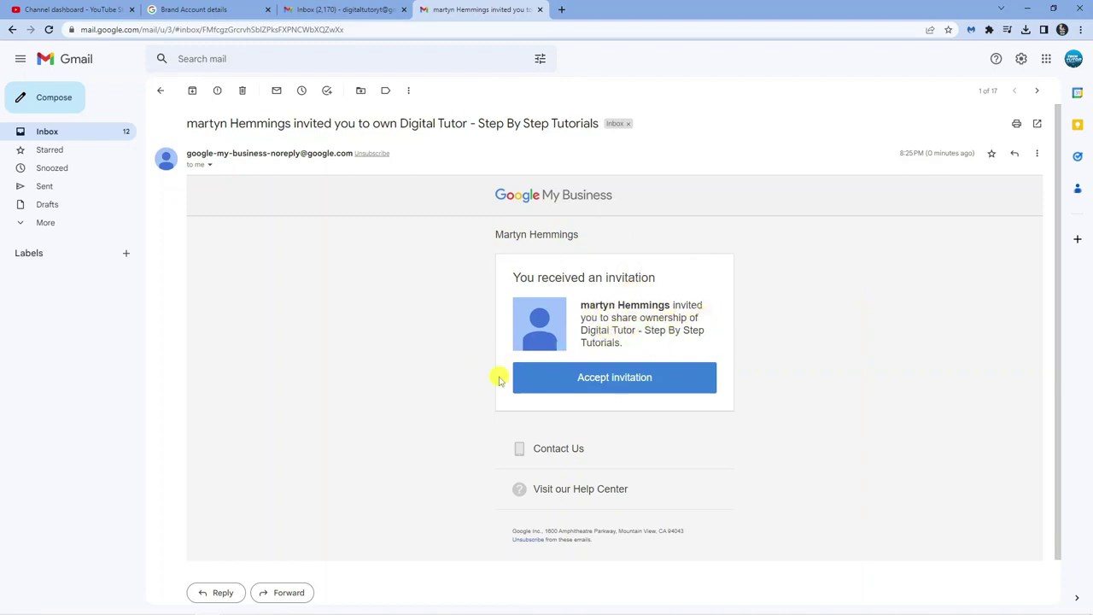
Accept the Digital Tutor ownership invitation from the Gmail message
click(625, 377)
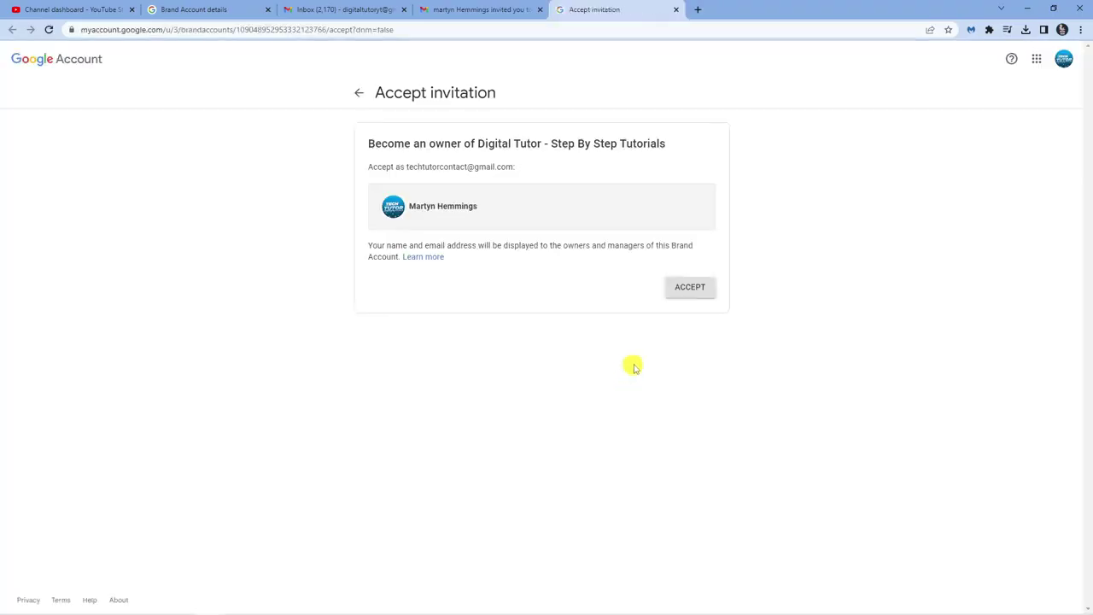
Confirm ownership as the second account, then re-enter its password to view the access list
click(684, 286)
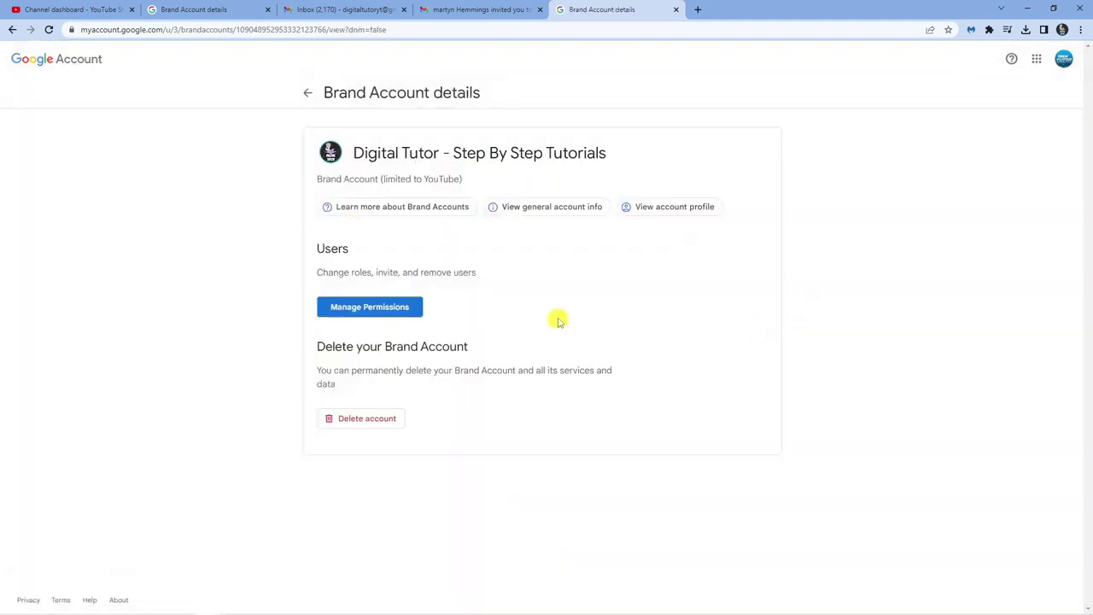
click(335, 307)
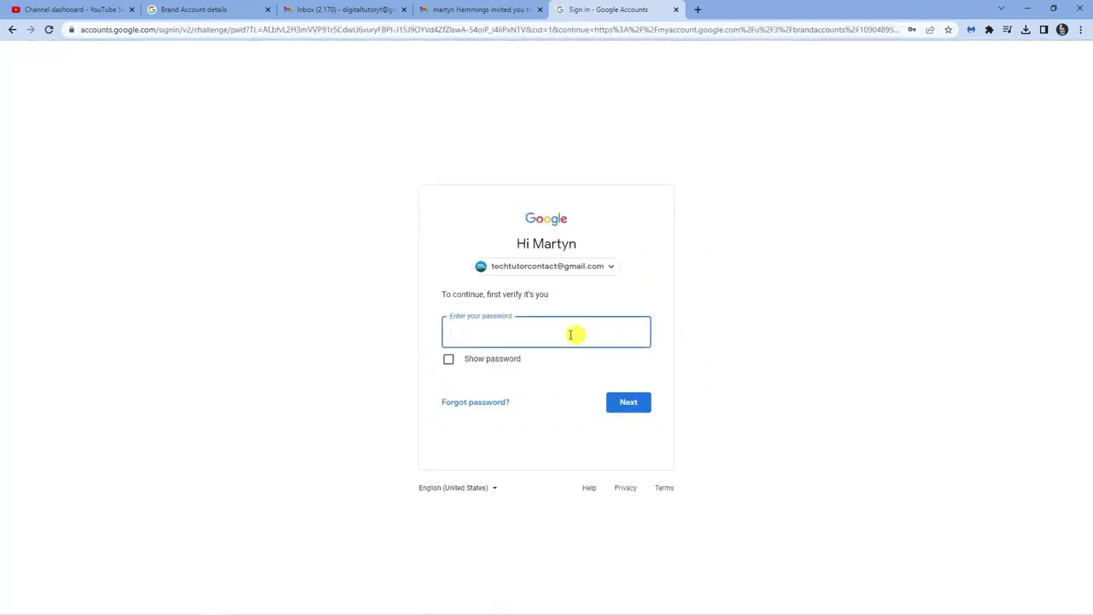
click(576, 334)
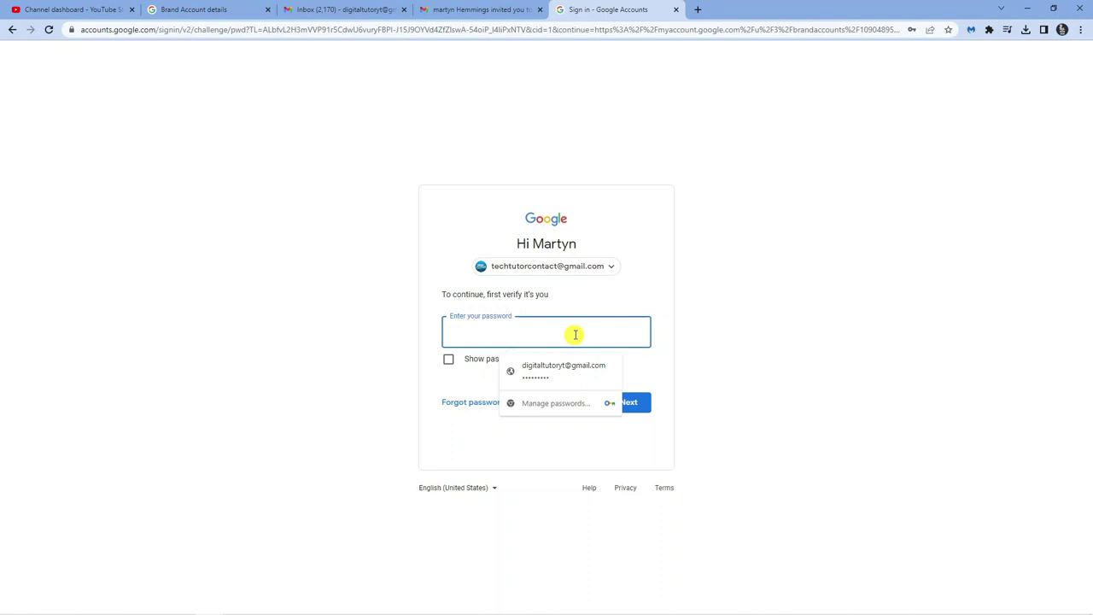
text(••)
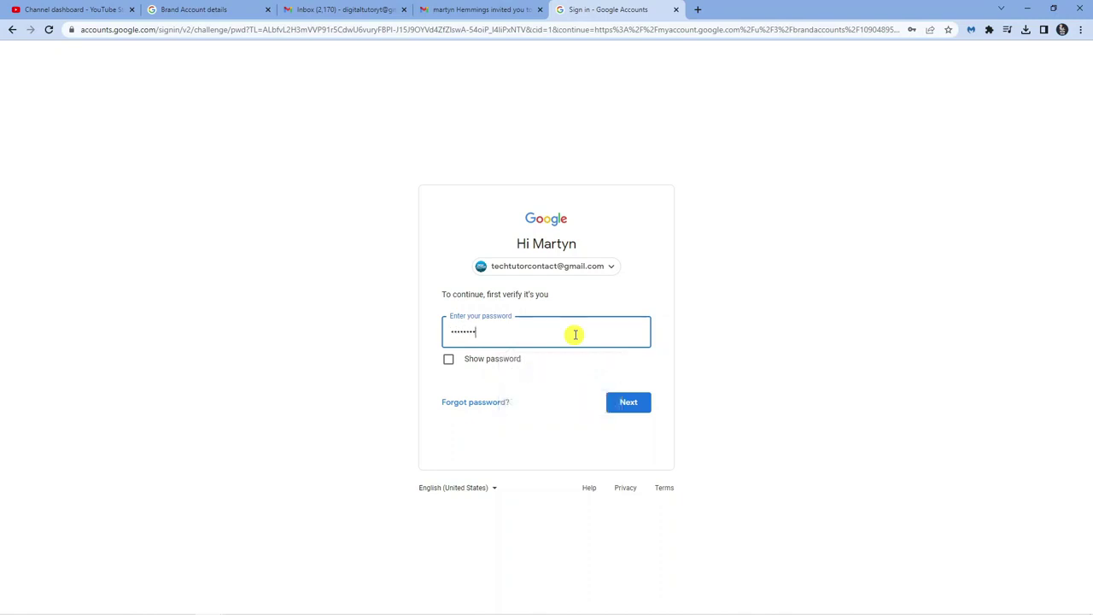
key(Return)
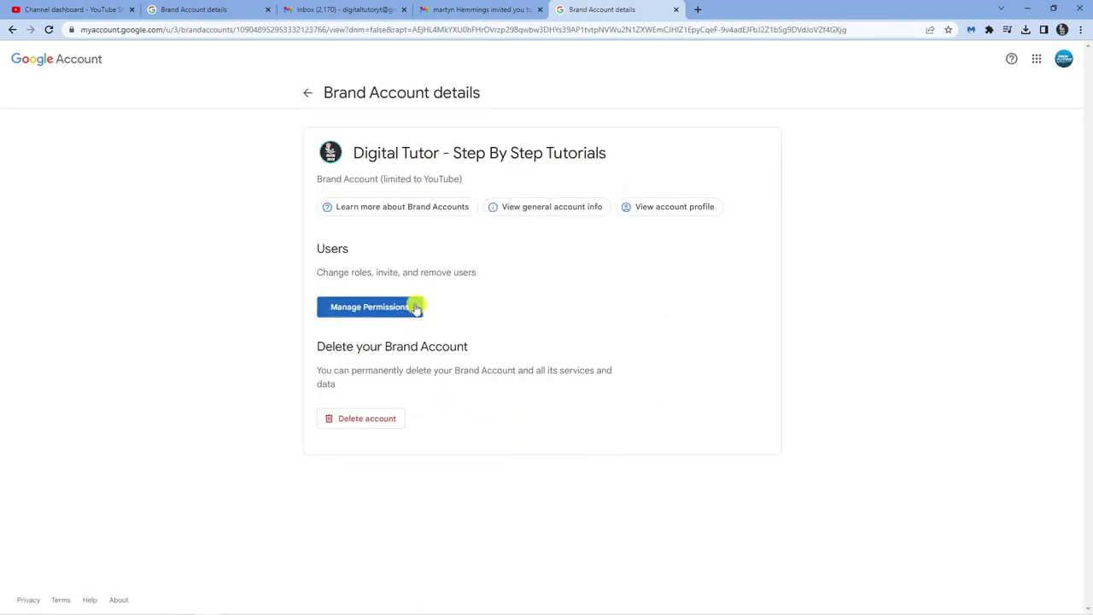
Try transferring Primary owner to the second owner; the 7-day manager rule refuses it
click(415, 306)
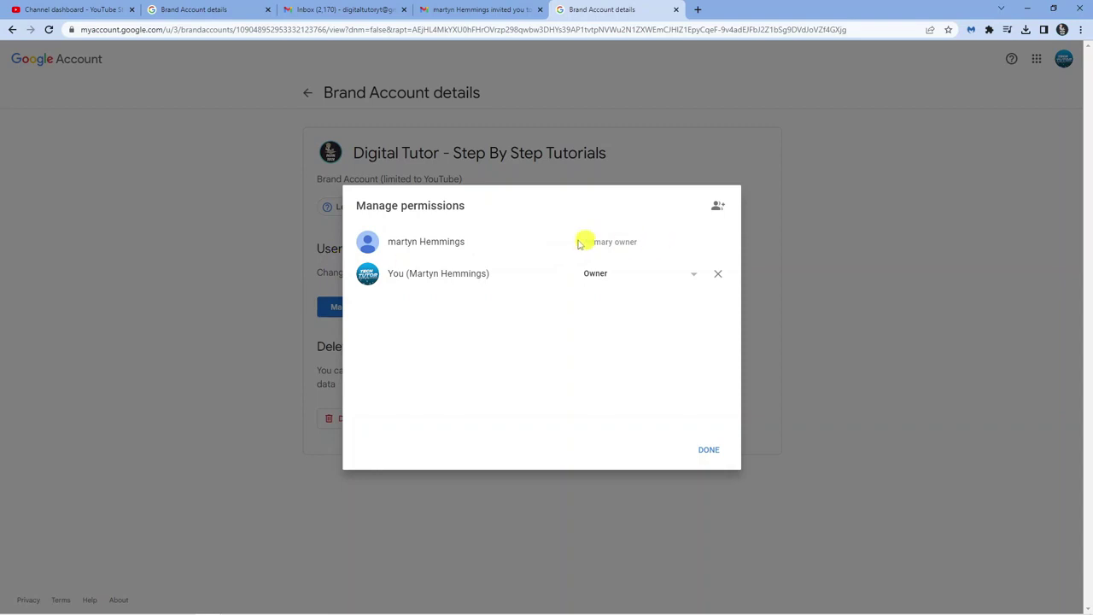
click(664, 276)
click(632, 254)
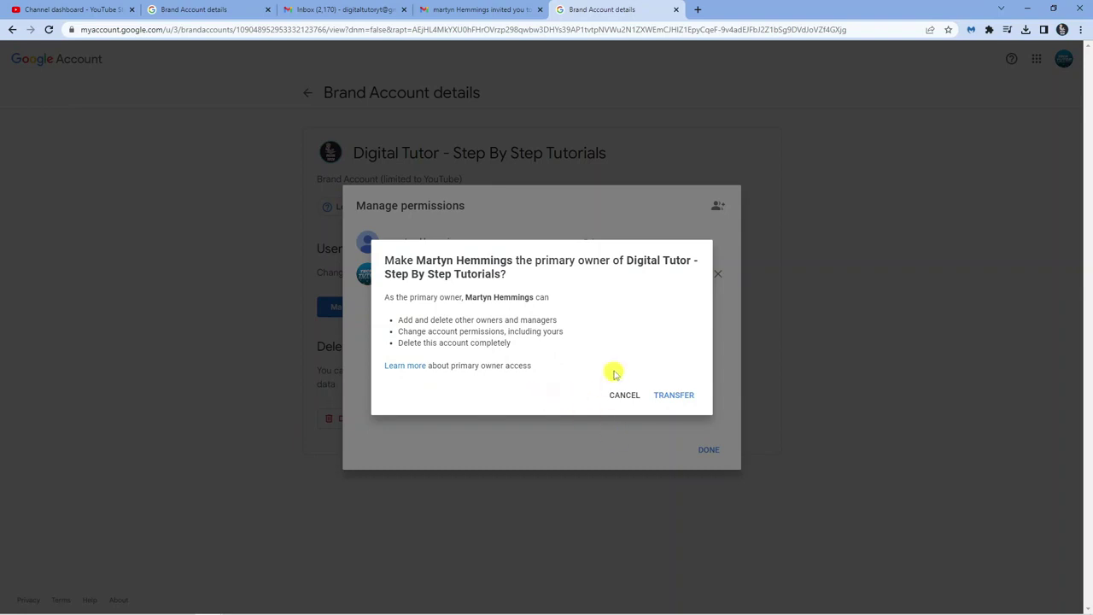
click(676, 398)
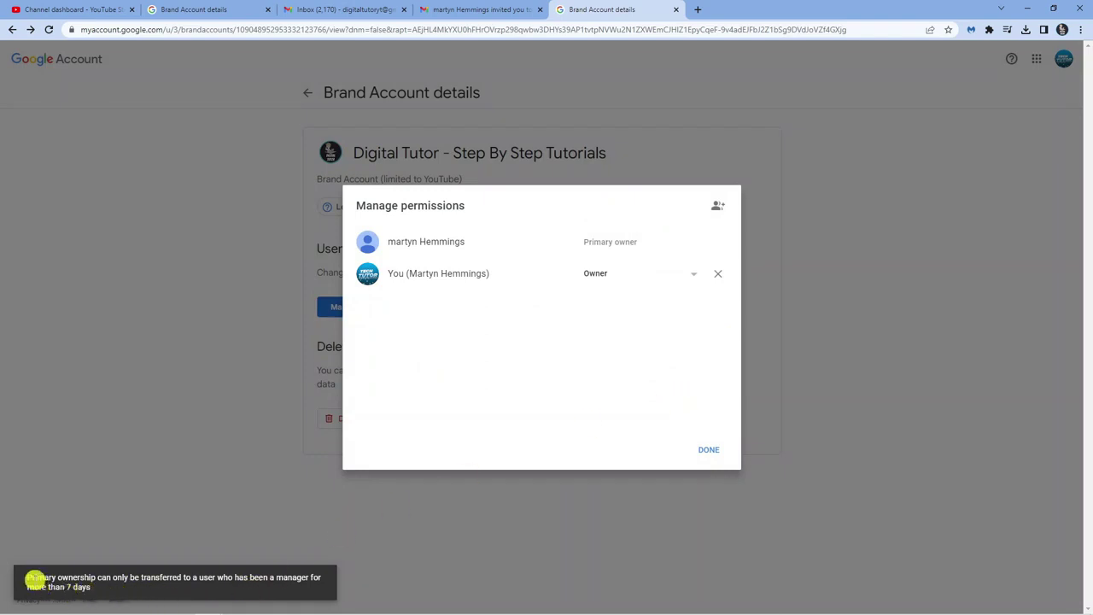
triple_click(35, 580)
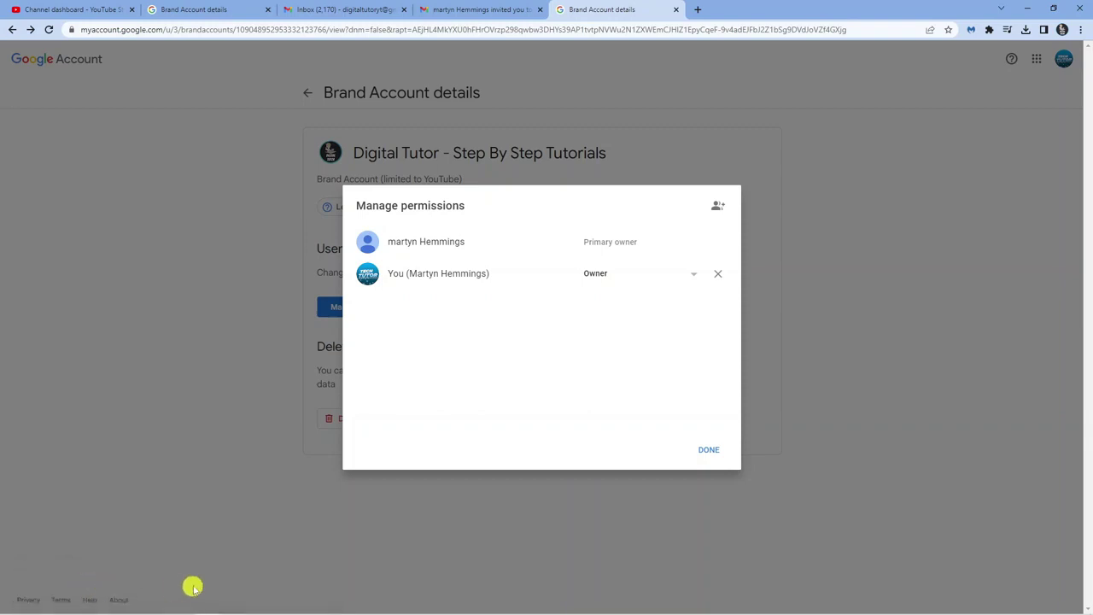
click(193, 587)
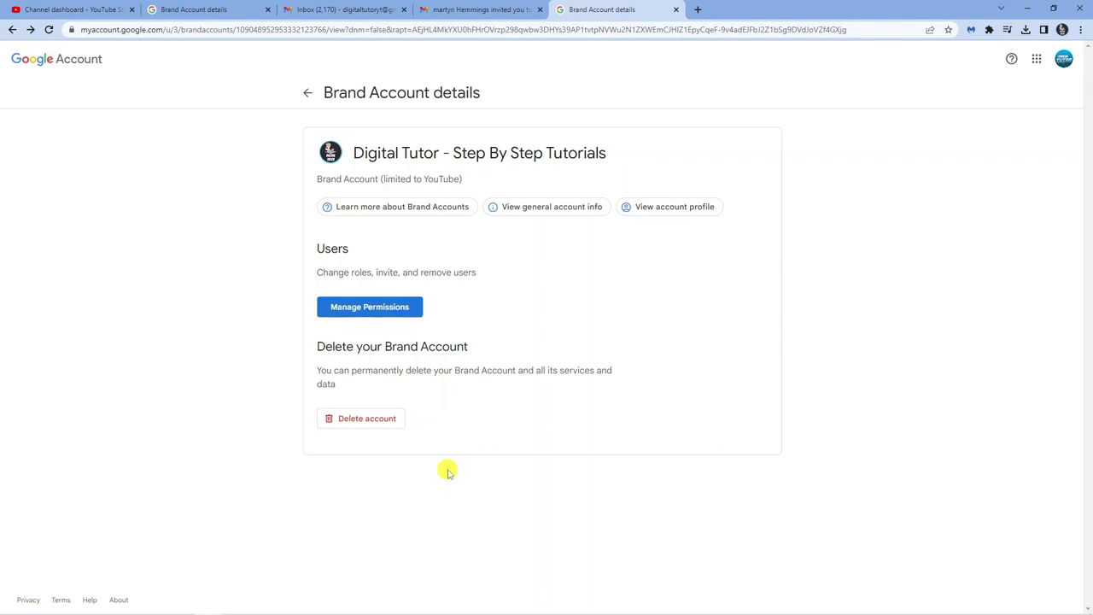
click(353, 306)
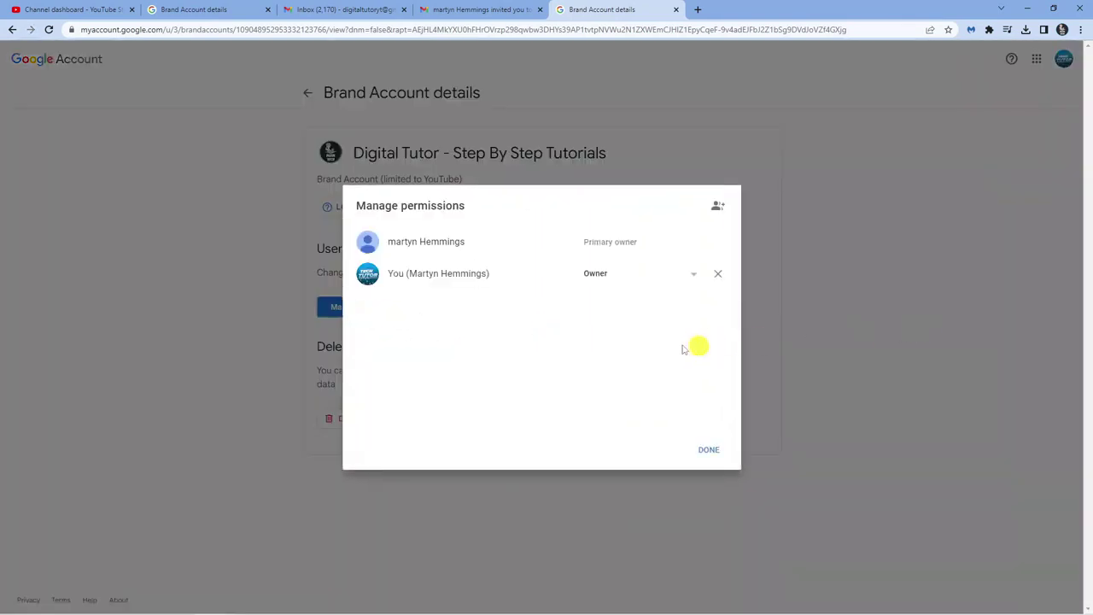
click(623, 273)
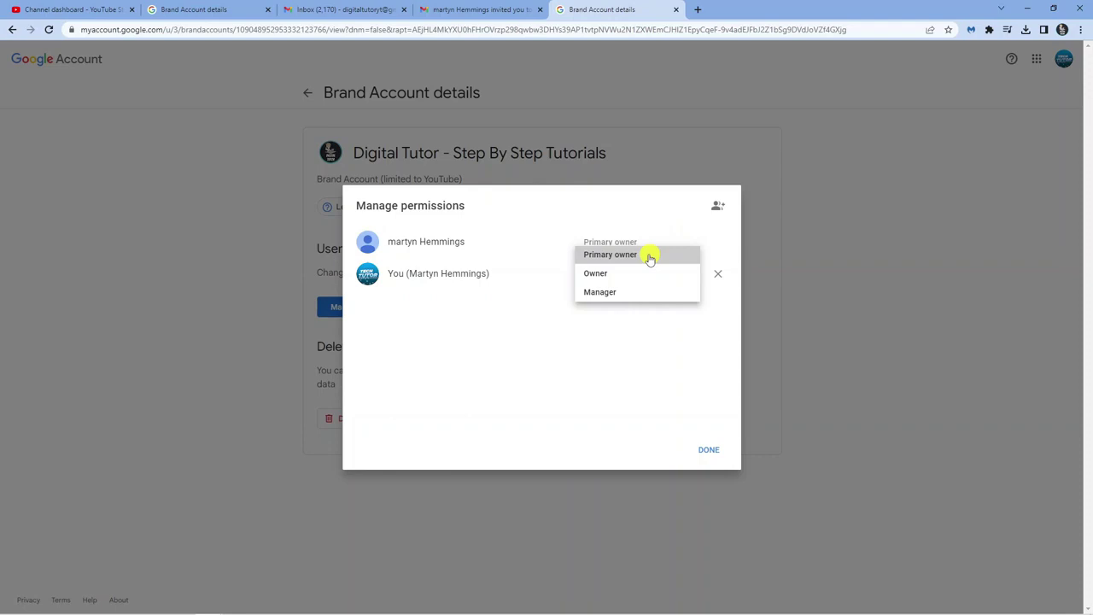
right_click(649, 255)
click(563, 239)
click(671, 394)
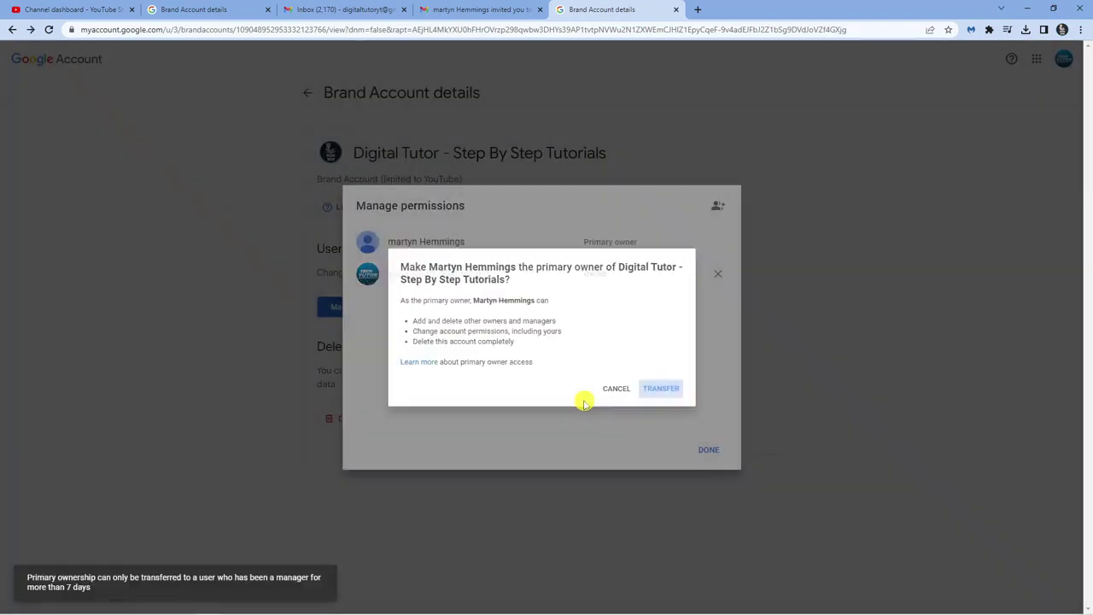